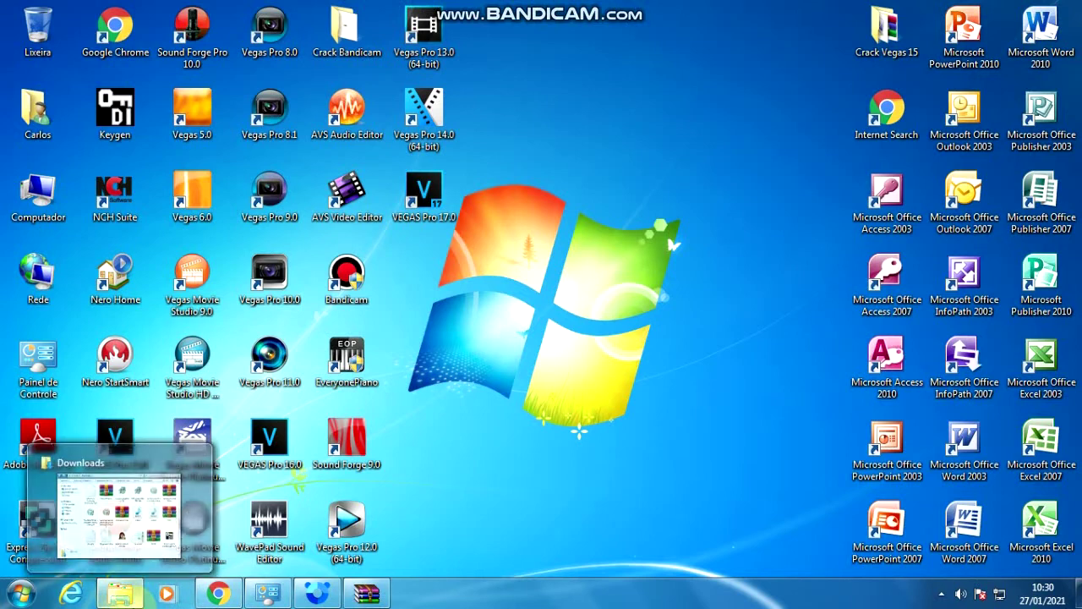
Launch the moviestudiope11.0.322 installer from the Downloads folder and minimize the folder window behind the wizard
click(116, 511)
click(570, 184)
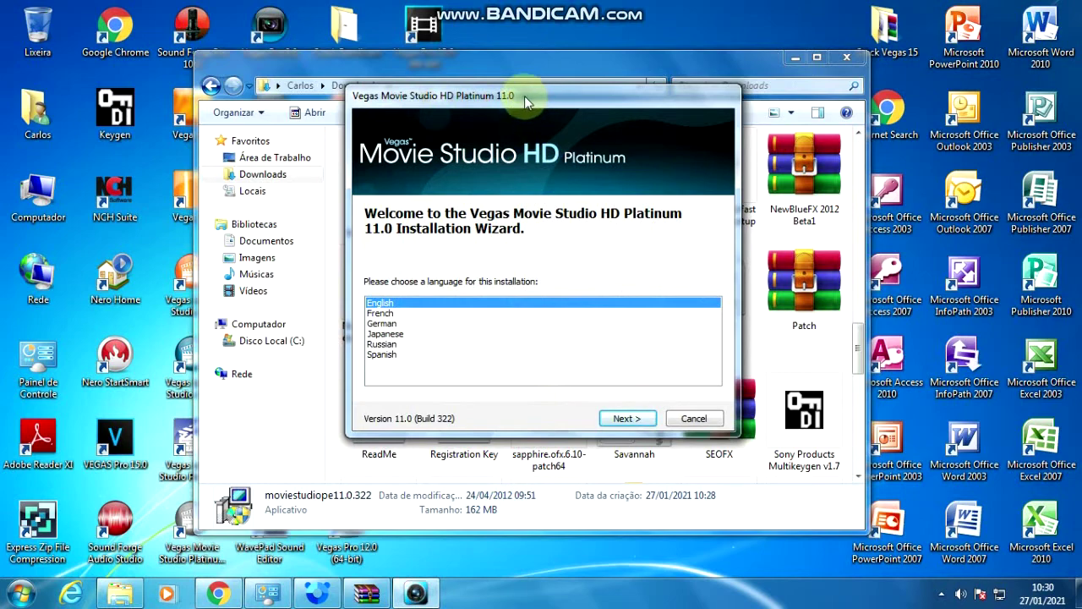
click(788, 68)
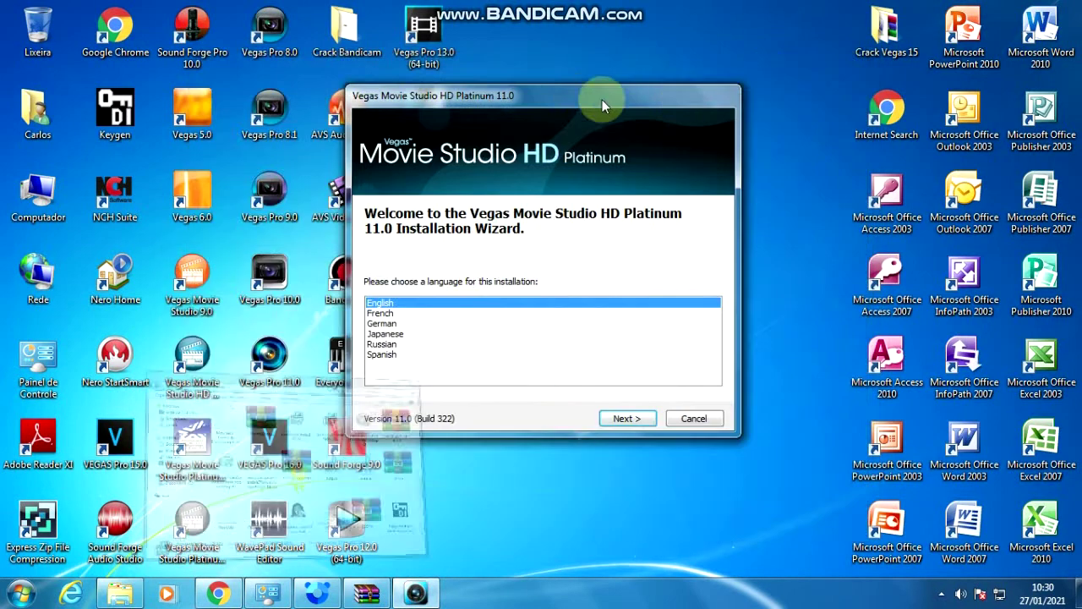
drag(596, 133, 550, 98)
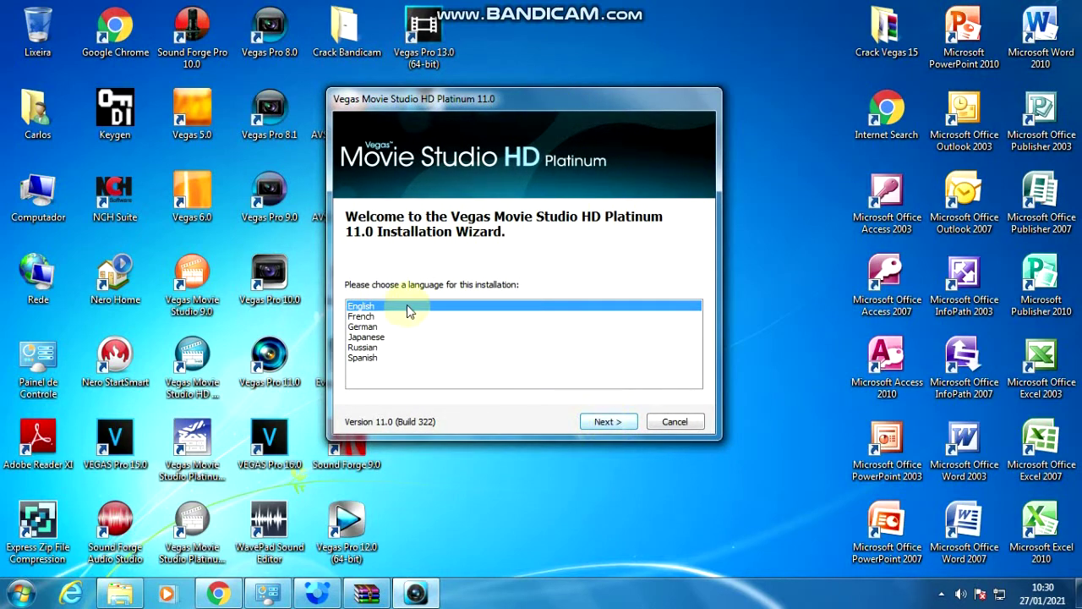
Keep English as the installation language and agree to the End User License Agreement and Privacy Policy
click(609, 422)
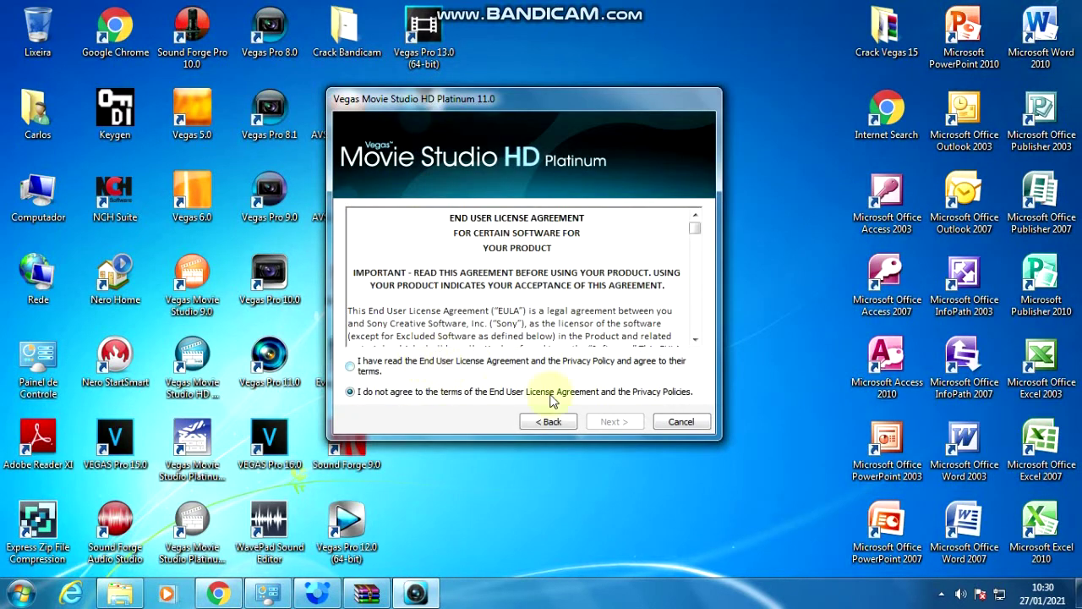
click(380, 372)
click(618, 428)
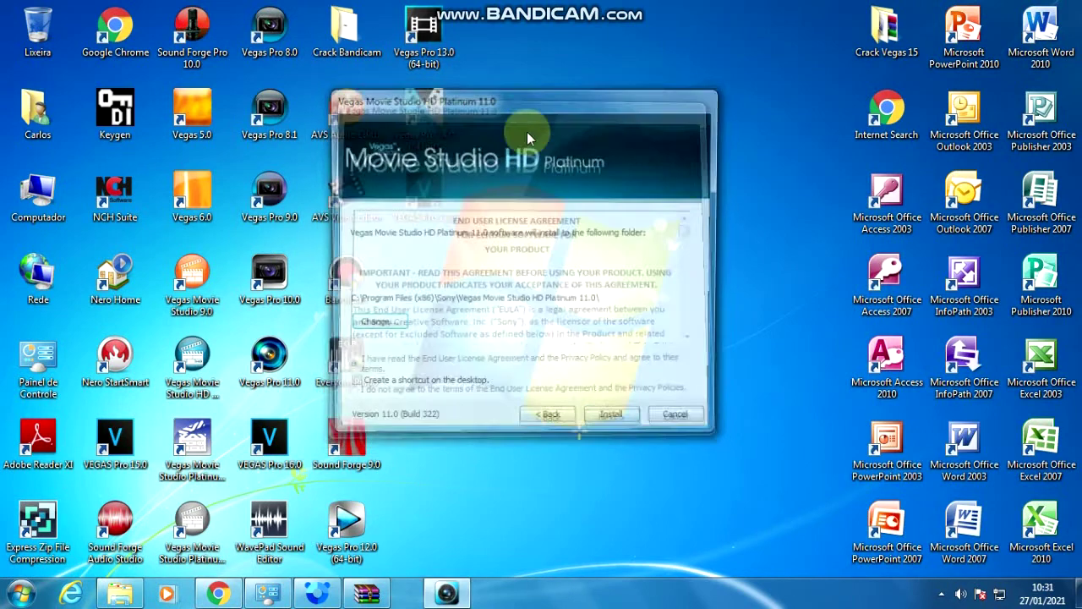
drag(509, 99, 536, 117)
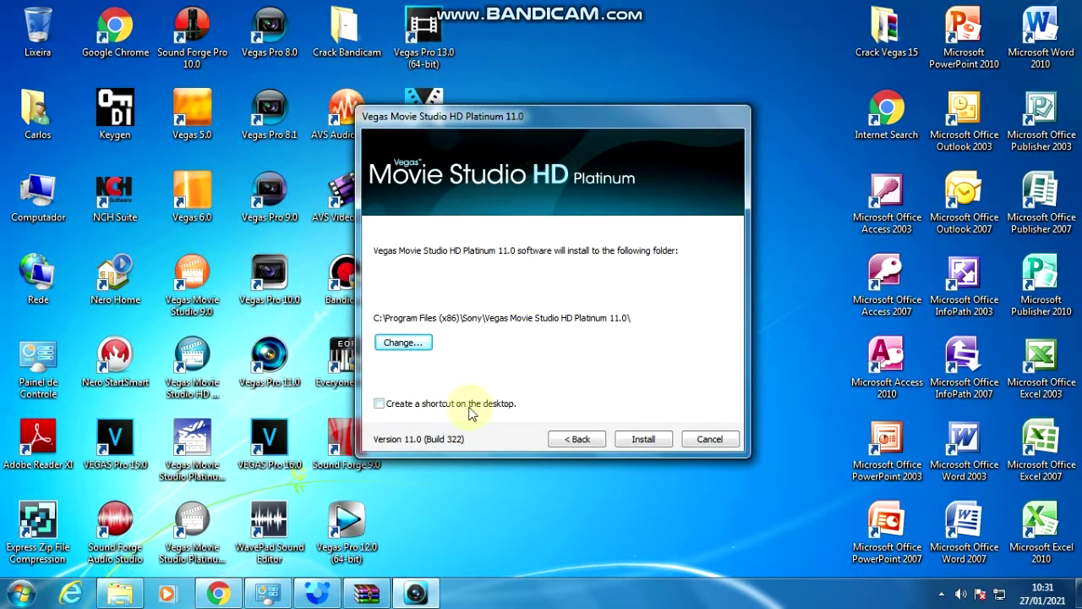
Enable the desktop shortcut, install Vegas Movie Studio HD Platinum 11.0 to the default folder, and finish the wizard
click(466, 404)
click(648, 440)
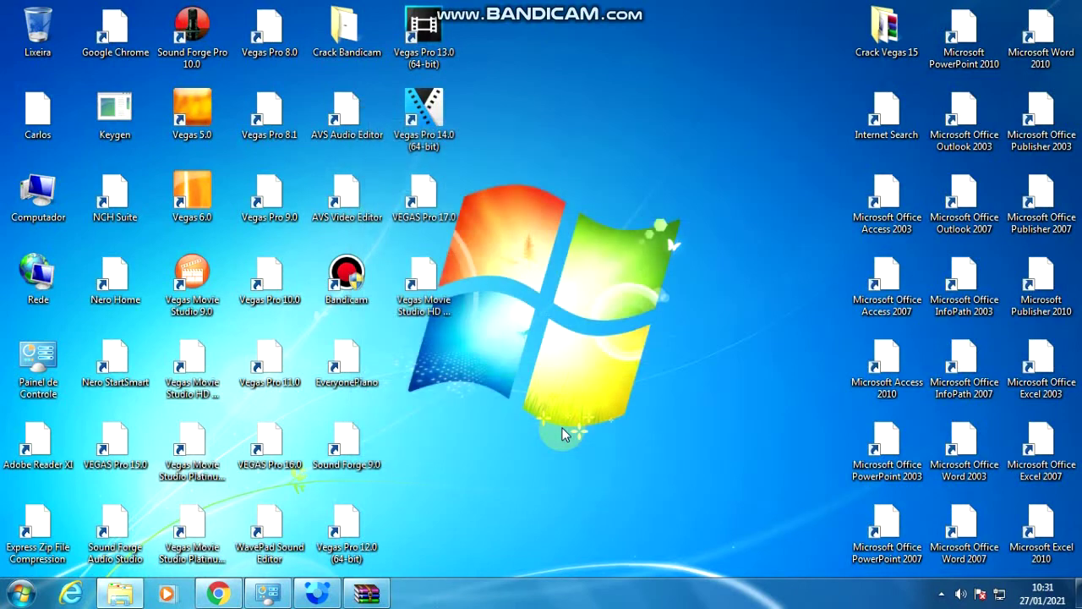
click(706, 437)
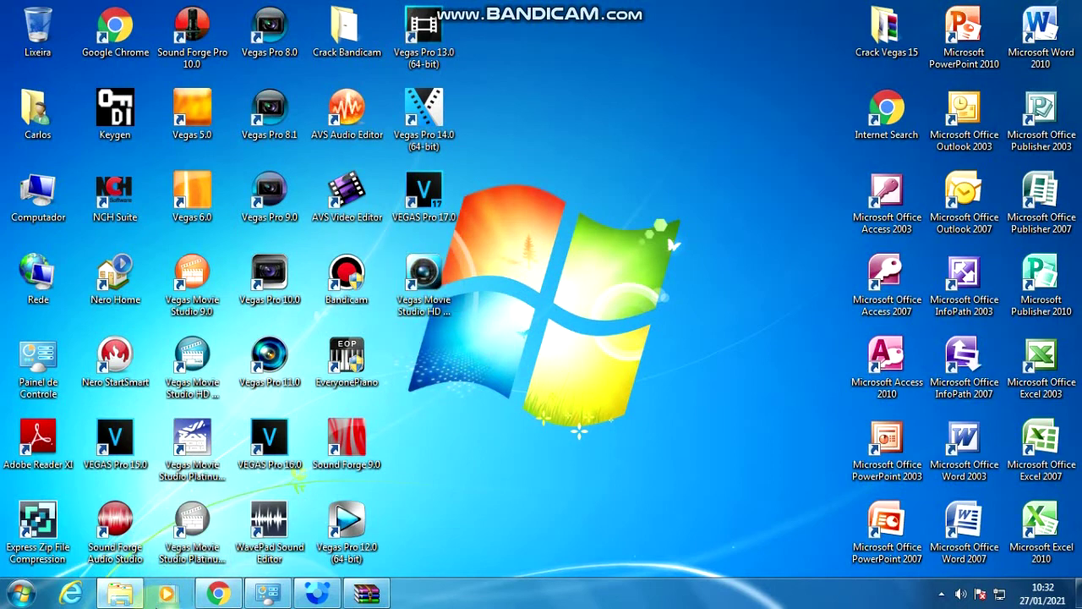
Run Sony Products Multikeygen v2.0 from the Downloads folder as administrator and close the folder window
mouse_move(120, 594)
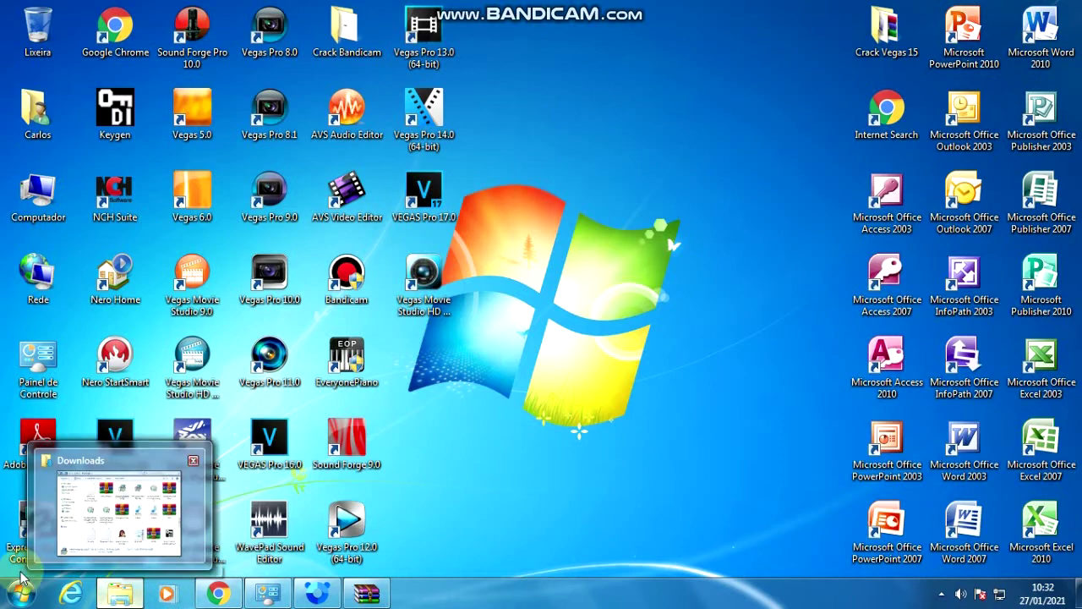
click(119, 508)
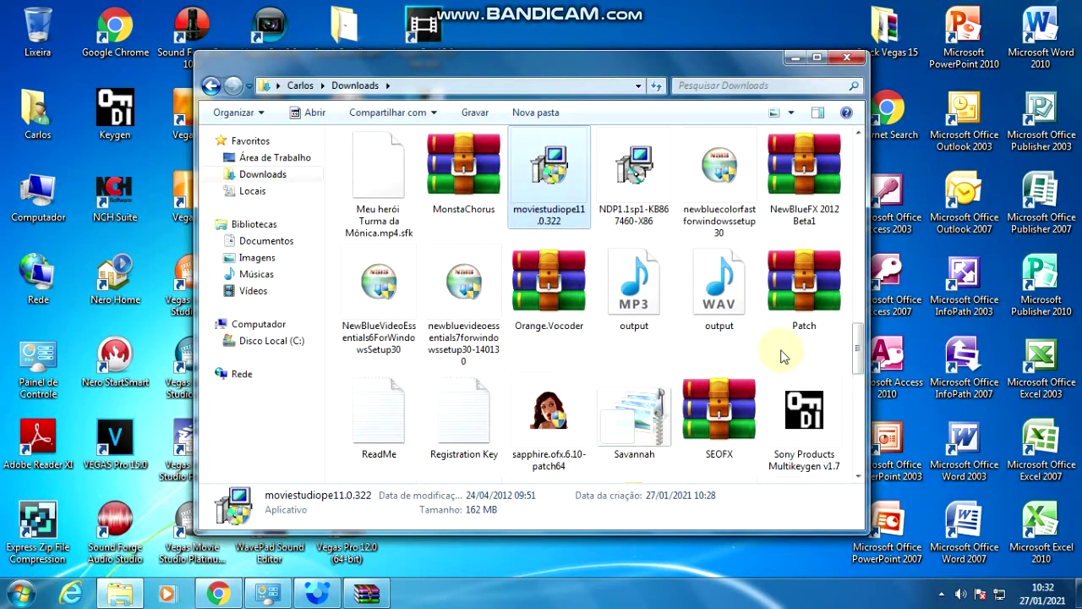
scroll(858, 364, down, 3)
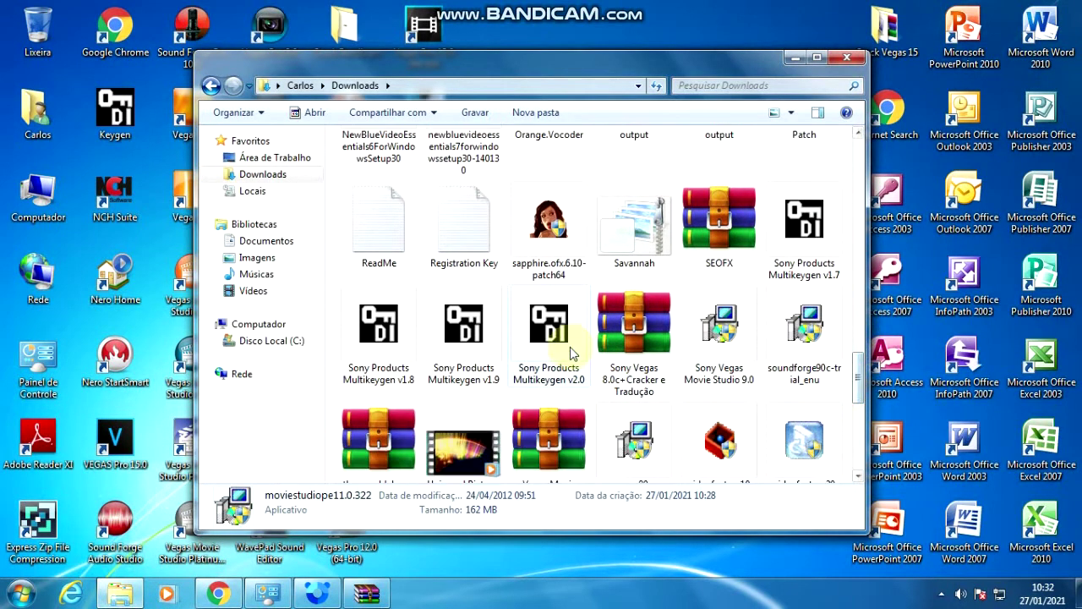
right_click(551, 340)
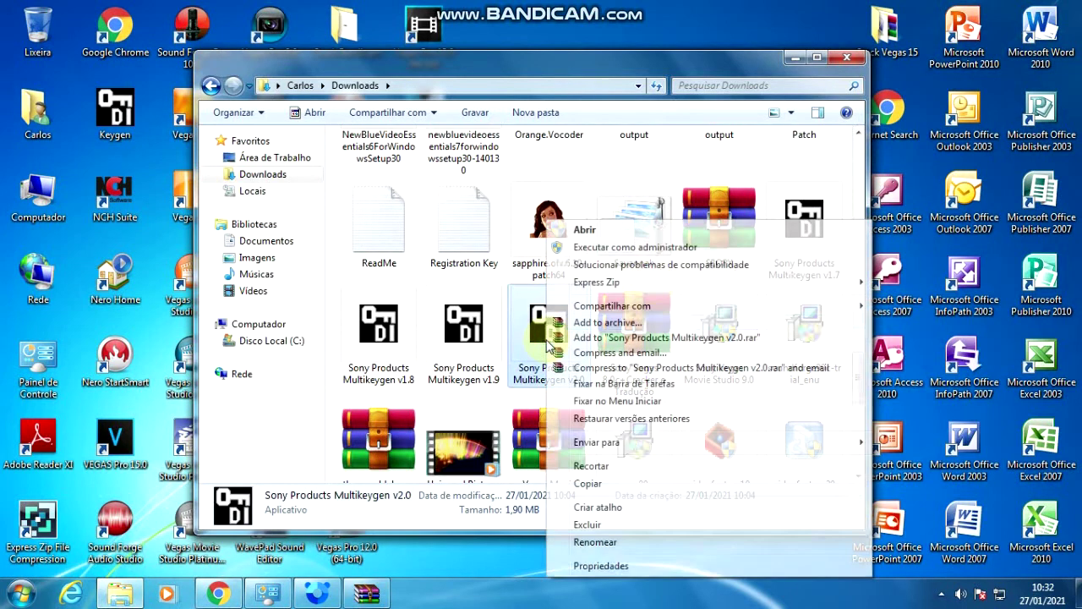
click(623, 247)
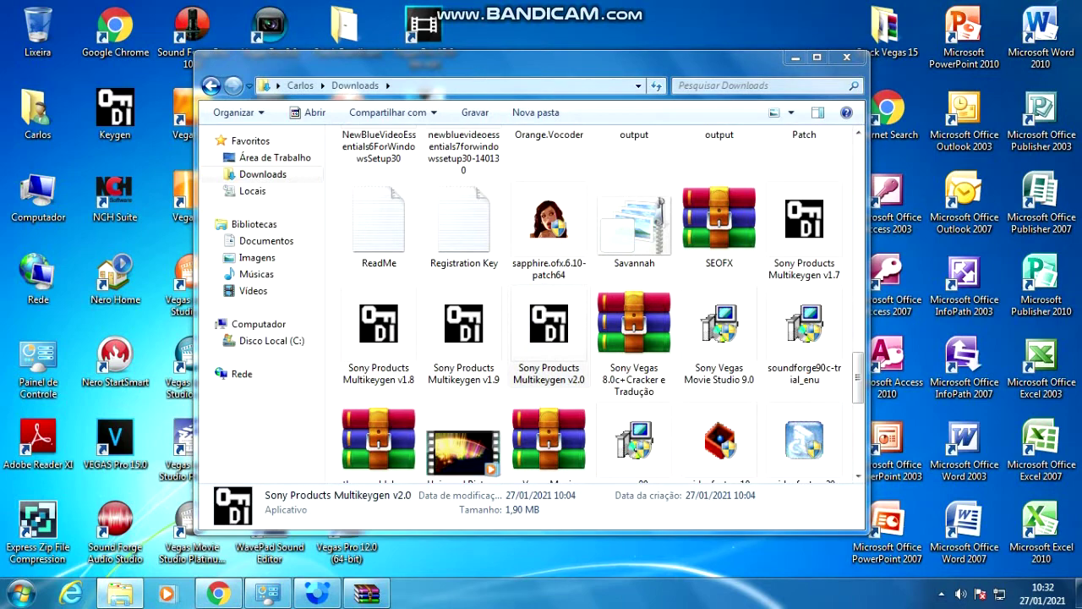
click(846, 56)
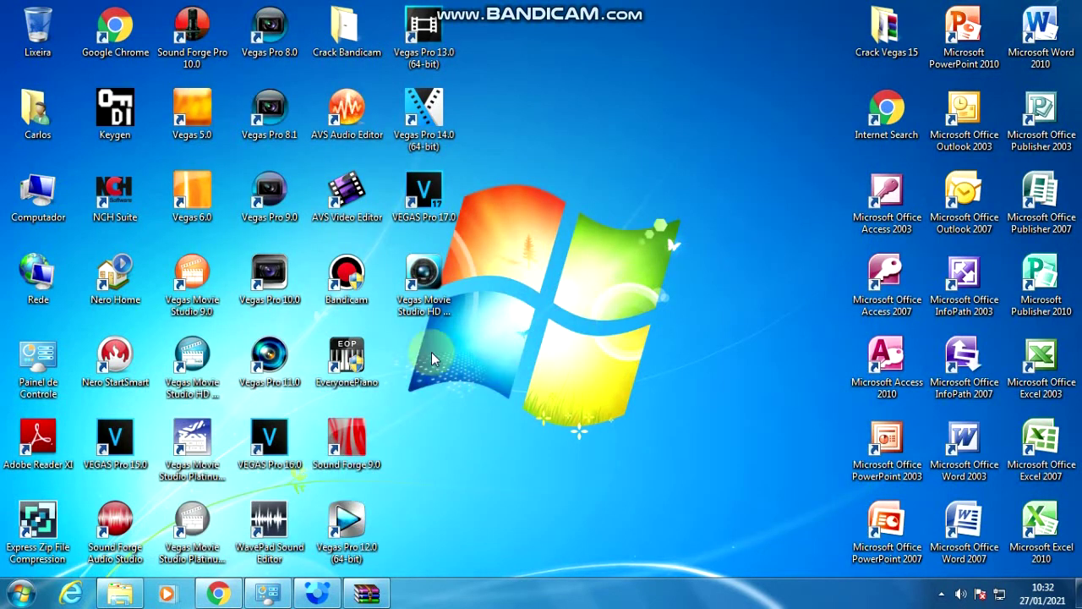
Set the keygen's product name to Vegas Movie Studio HD Platinum 11.0 Series
click(503, 339)
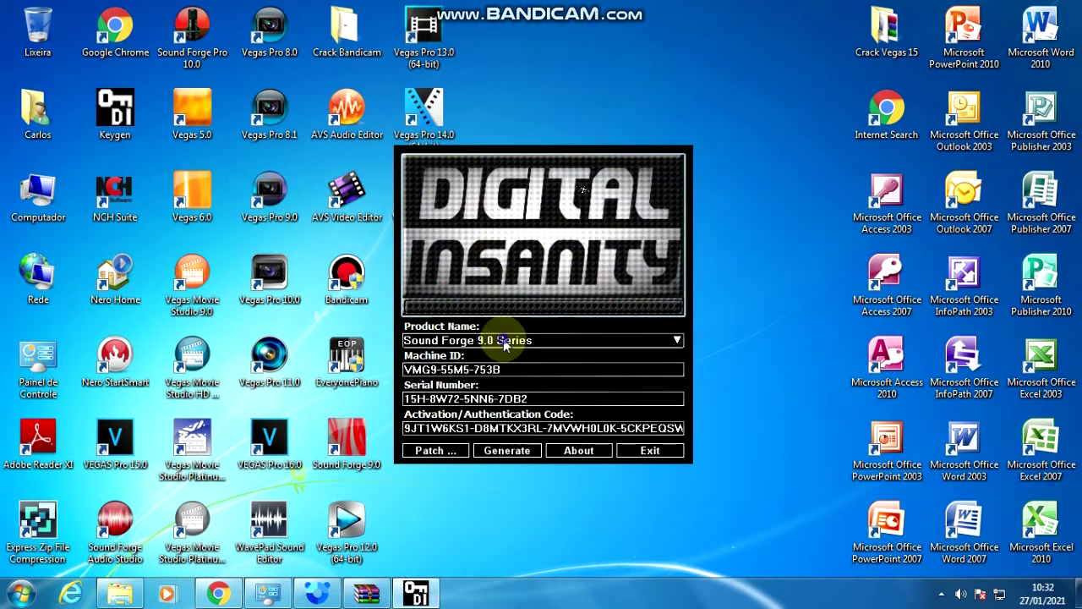
scroll(548, 419, down, 5)
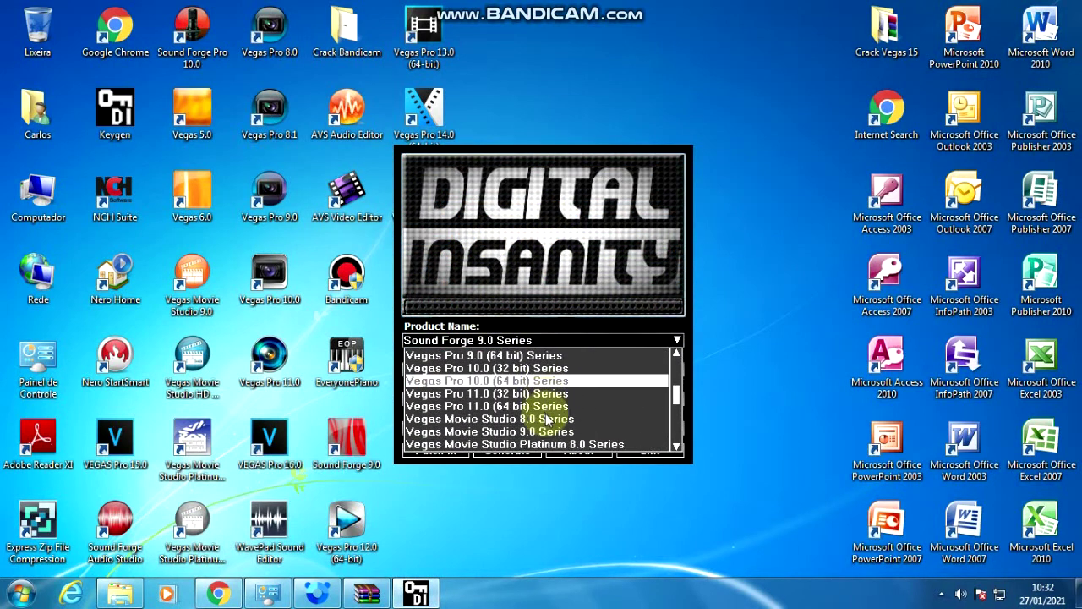
scroll(548, 419, down, 3)
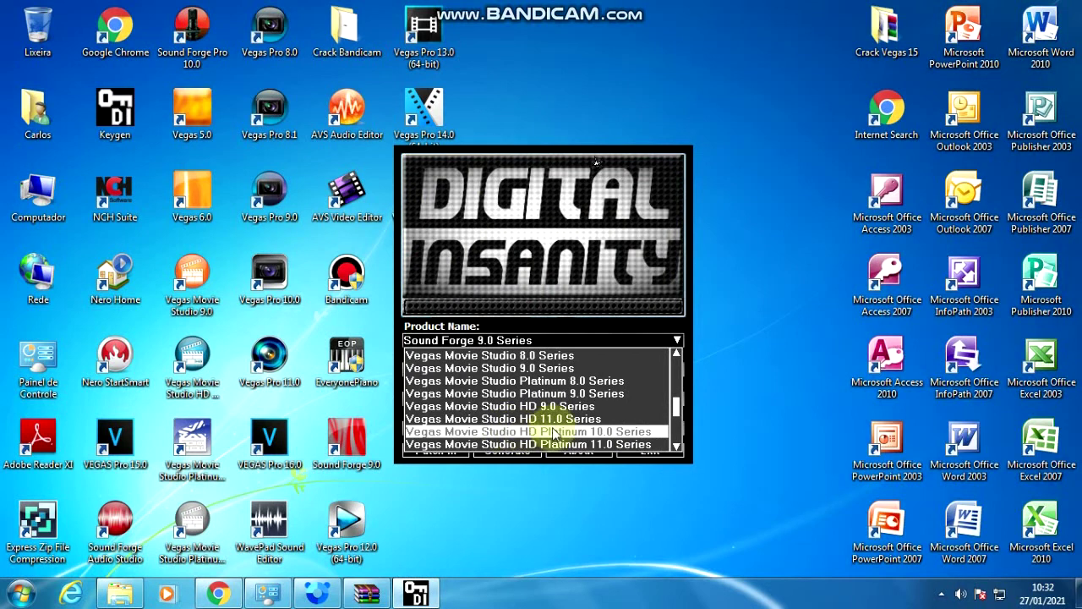
scroll(558, 419, down, 2)
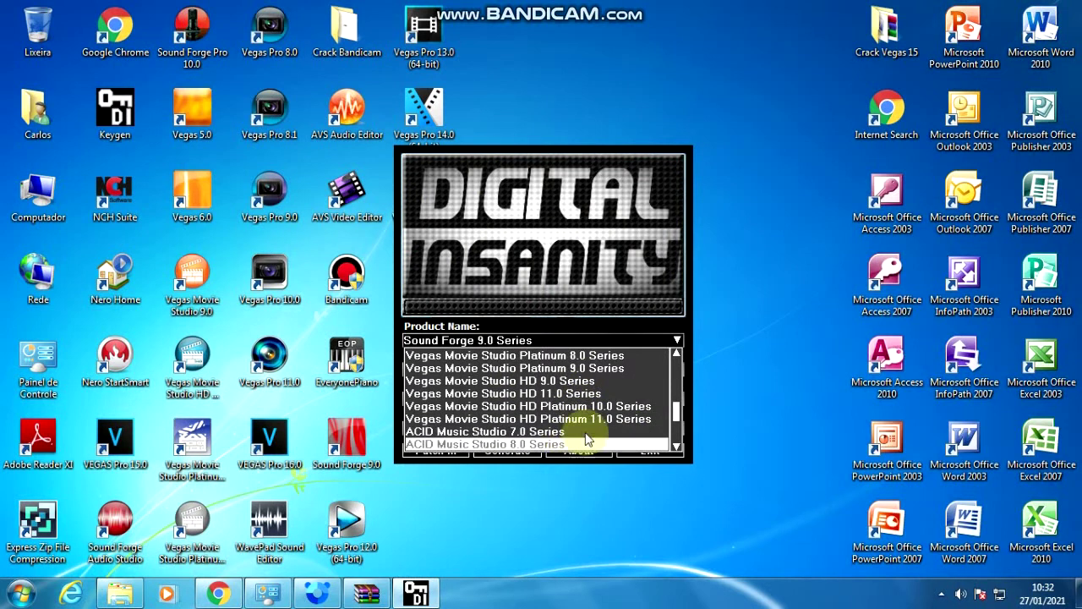
click(524, 420)
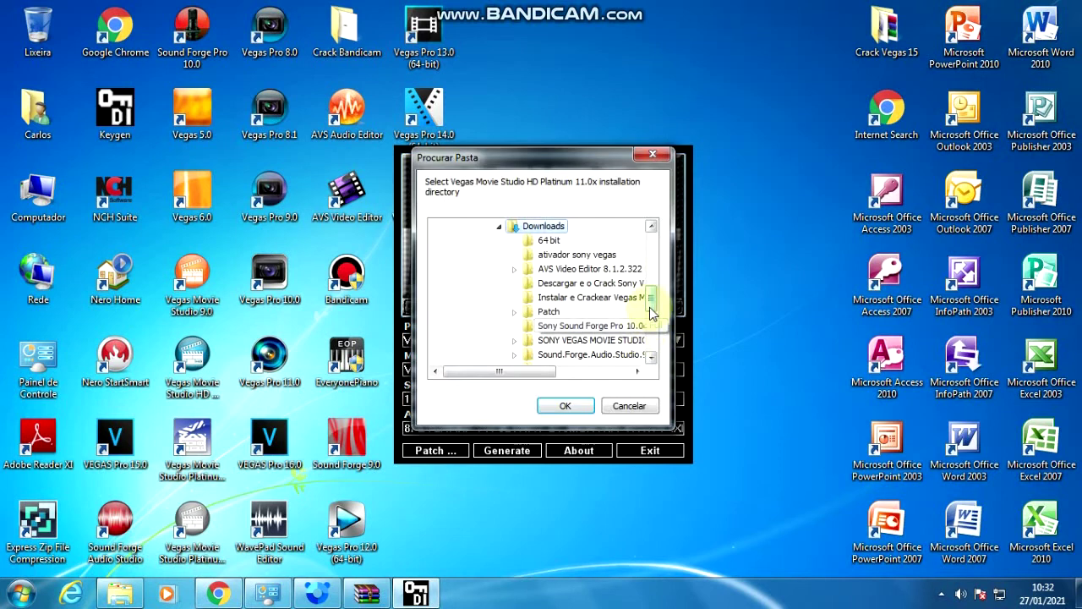
Try to patch the Vegas Movie Studio HD Platinum 11.0 folder under Arquivos de Programas (x86)\Sony
drag(651, 325, 477, 279)
click(470, 270)
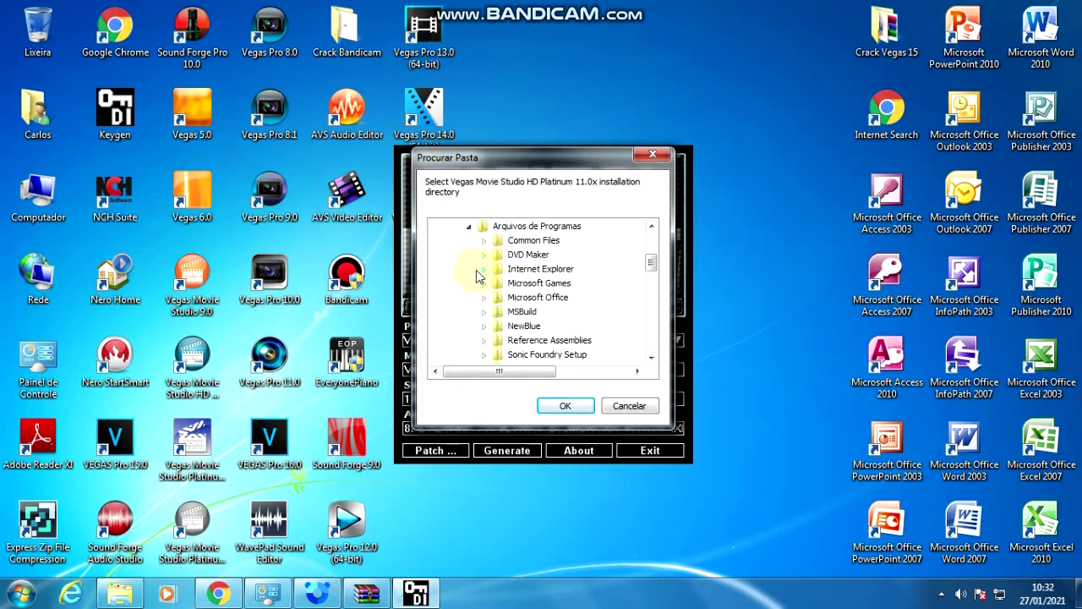
click(470, 228)
click(470, 240)
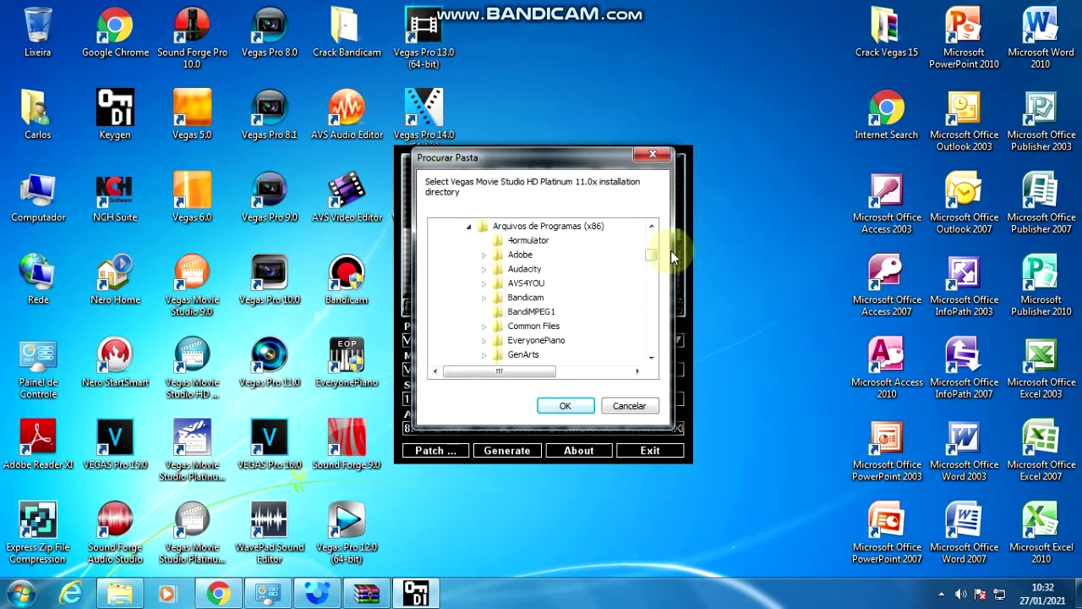
drag(655, 250, 651, 301)
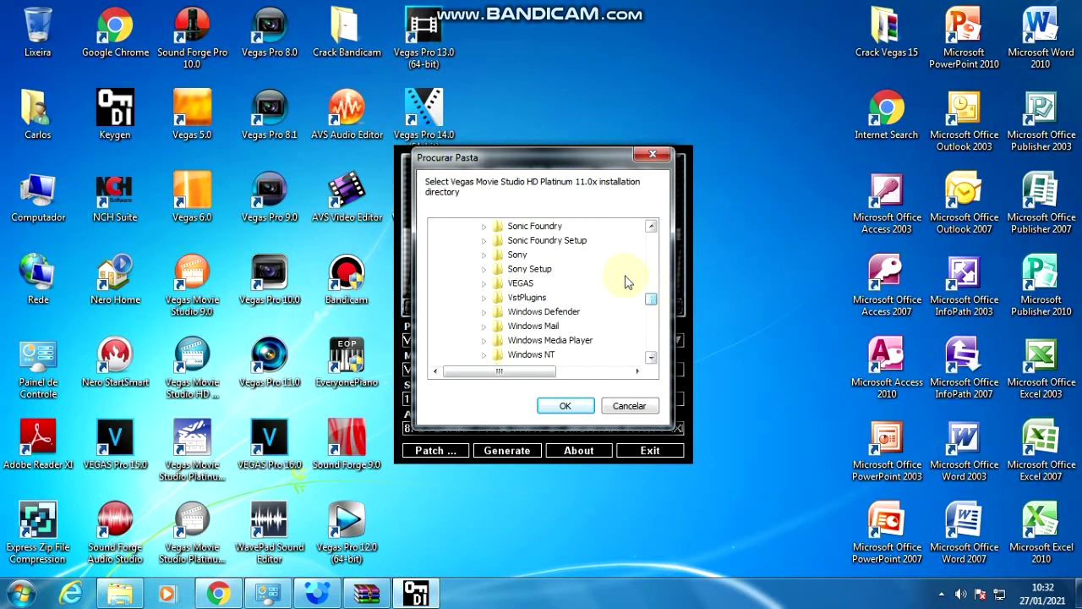
click(484, 254)
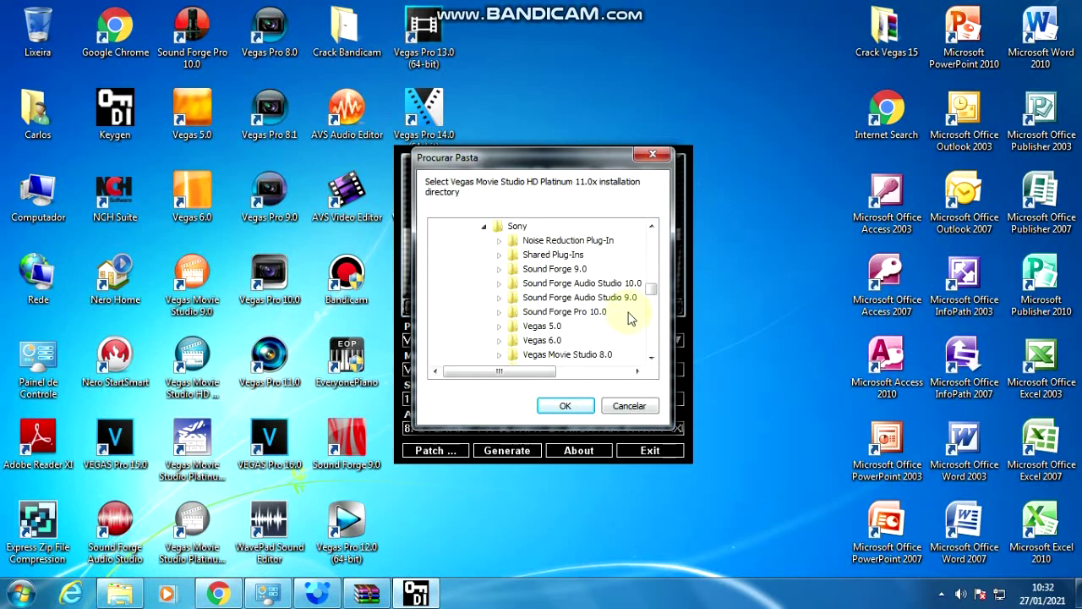
mouse_move(651, 296)
mouse_down()
mouse_move(649, 312)
mouse_move(652, 297)
mouse_up()
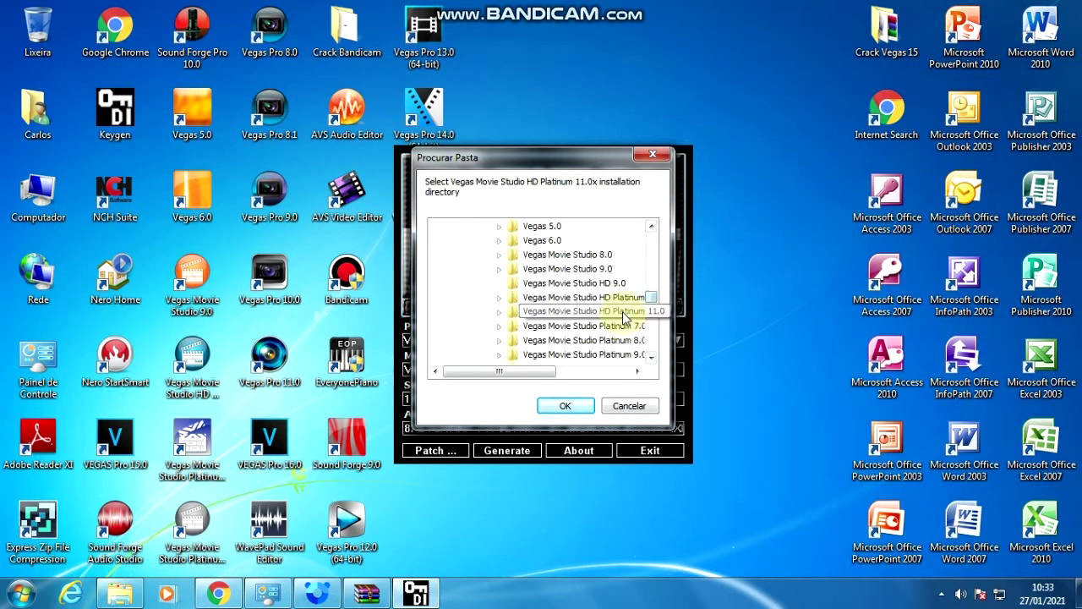
click(623, 313)
click(565, 407)
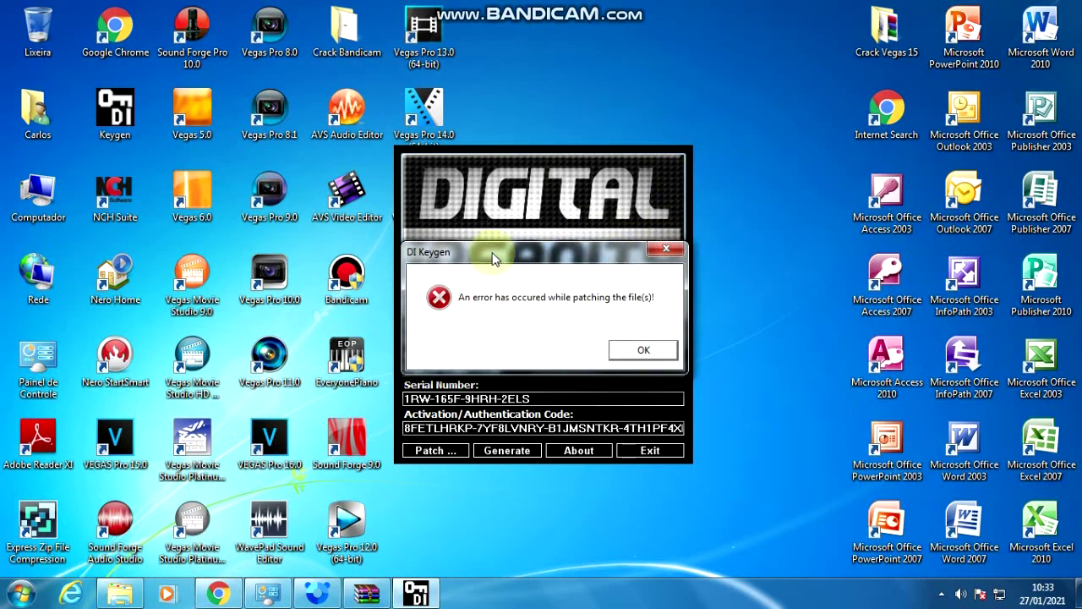
drag(420, 254, 454, 252)
click(668, 350)
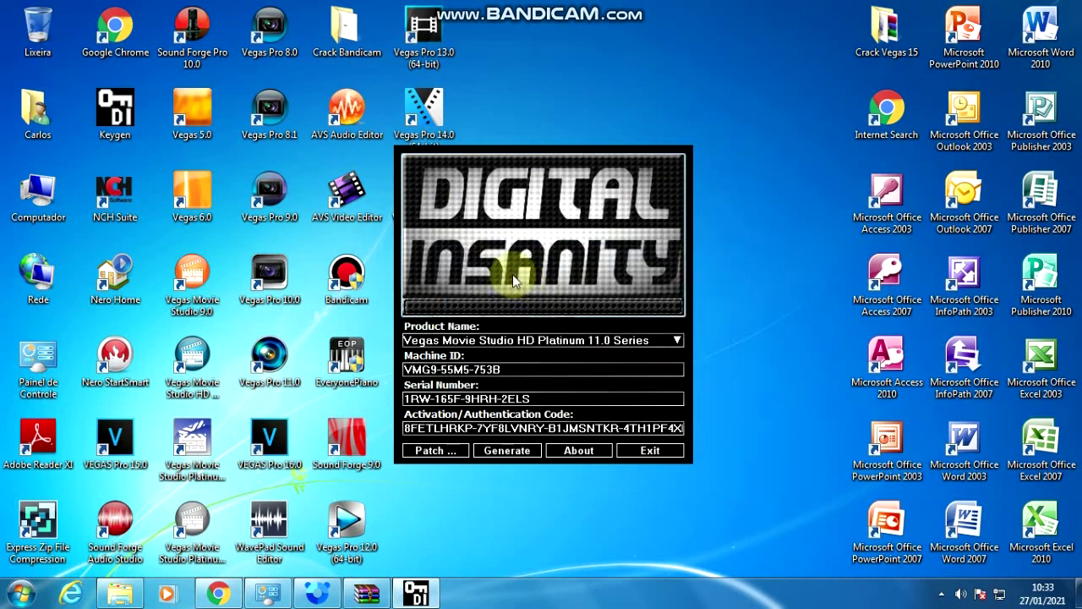
Move the keygen window aside, launch Vegas Movie Studio HD Platinum 11.0, and continue past the elevated-privileges notice
drag(512, 274, 801, 259)
double_click(423, 279)
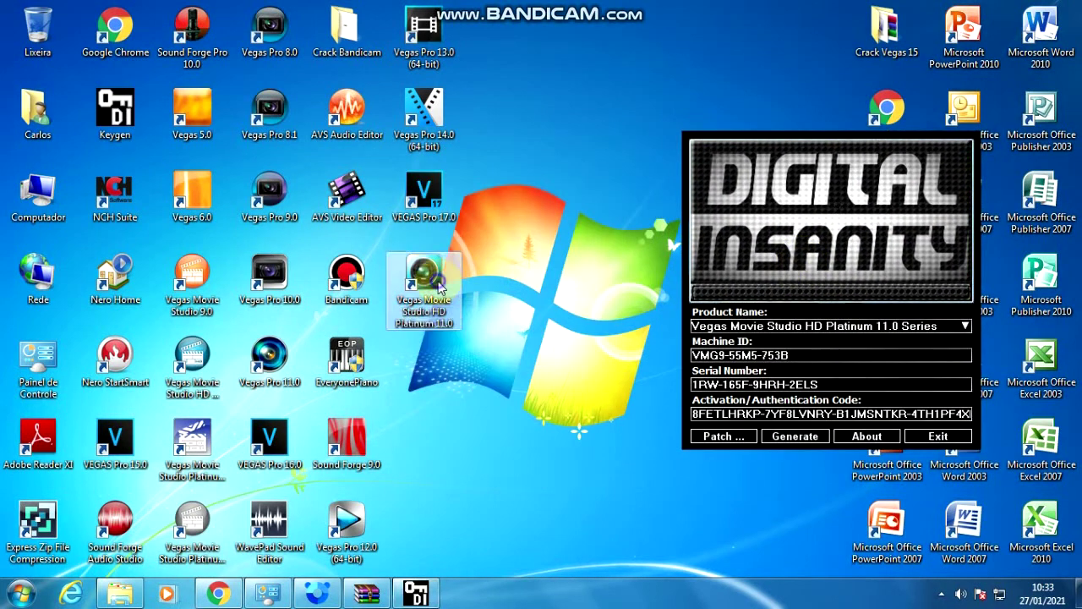
drag(837, 292, 901, 294)
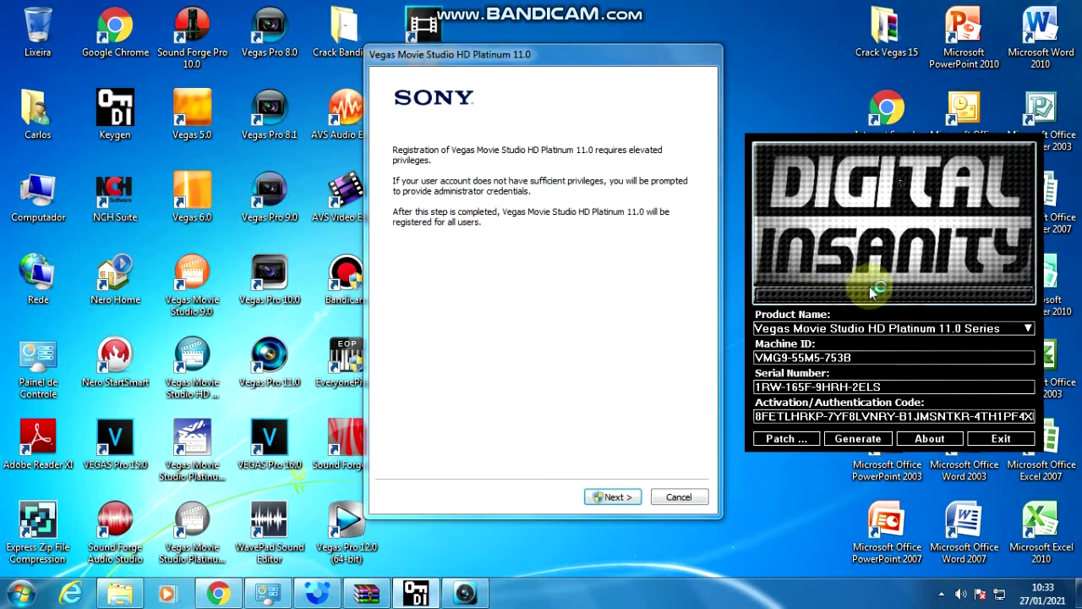
click(613, 496)
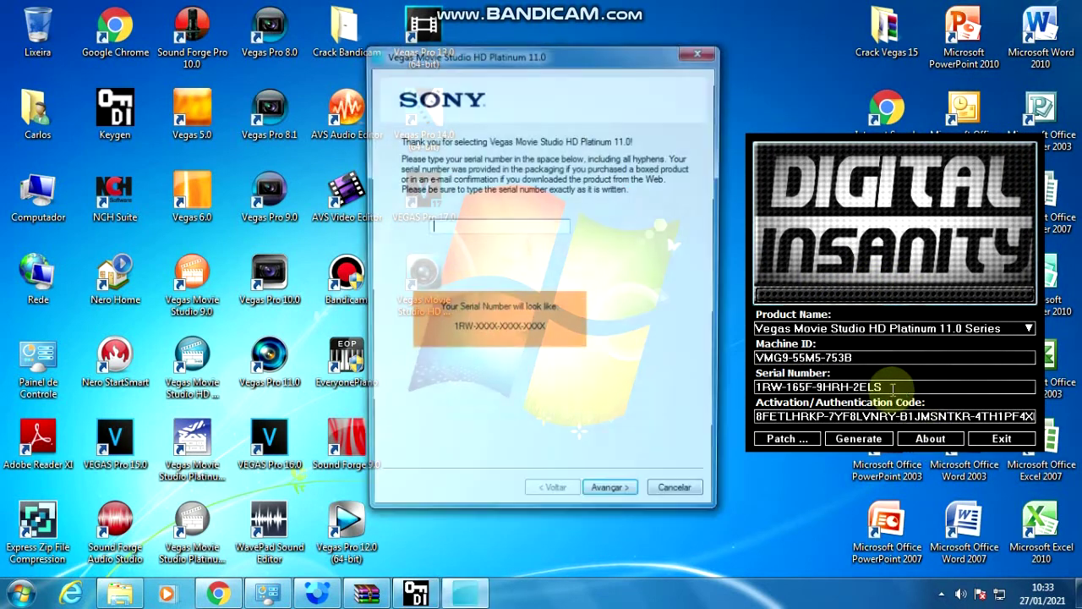
Copy the keygen's serial number, paste it into the registration wizard's serial number field, and continue
drag(898, 386, 757, 388)
right_click(785, 389)
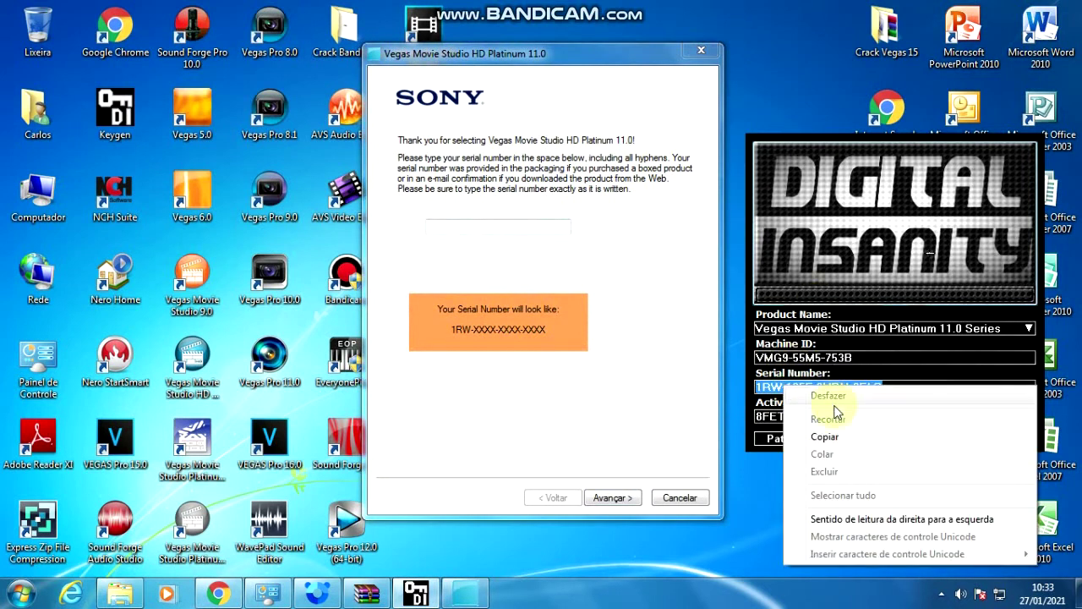
click(816, 434)
click(533, 232)
right_click(545, 230)
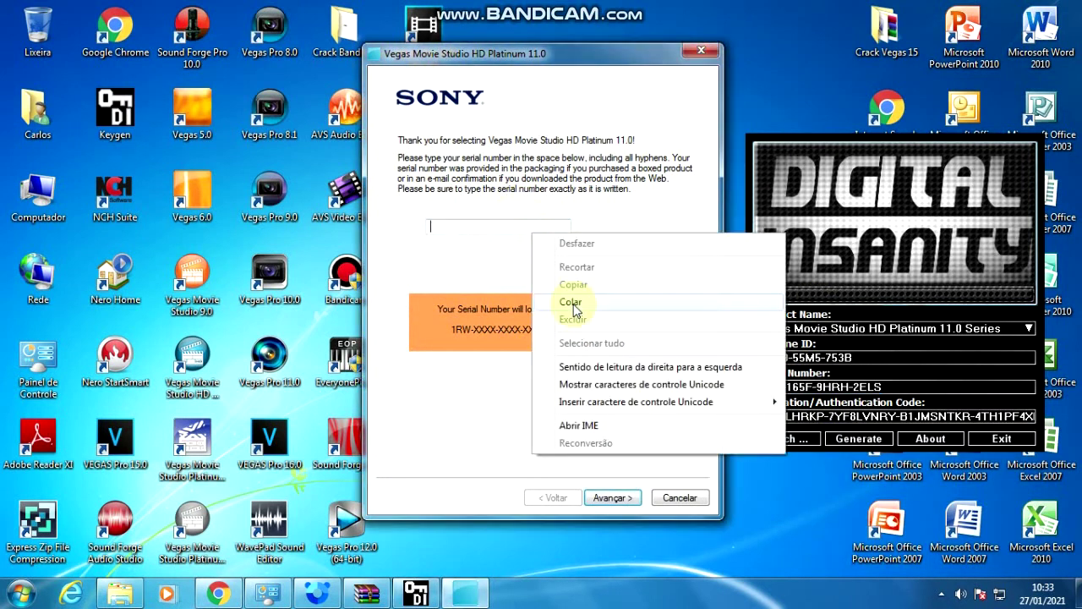
click(571, 306)
click(613, 497)
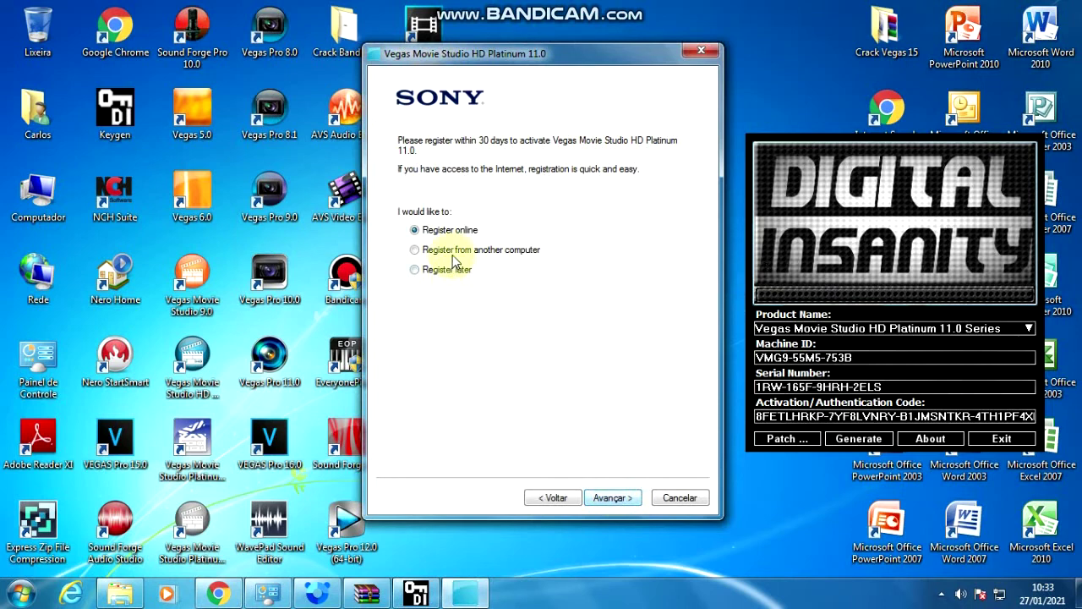
Choose to register from another computer and continue to the registration information form
click(613, 497)
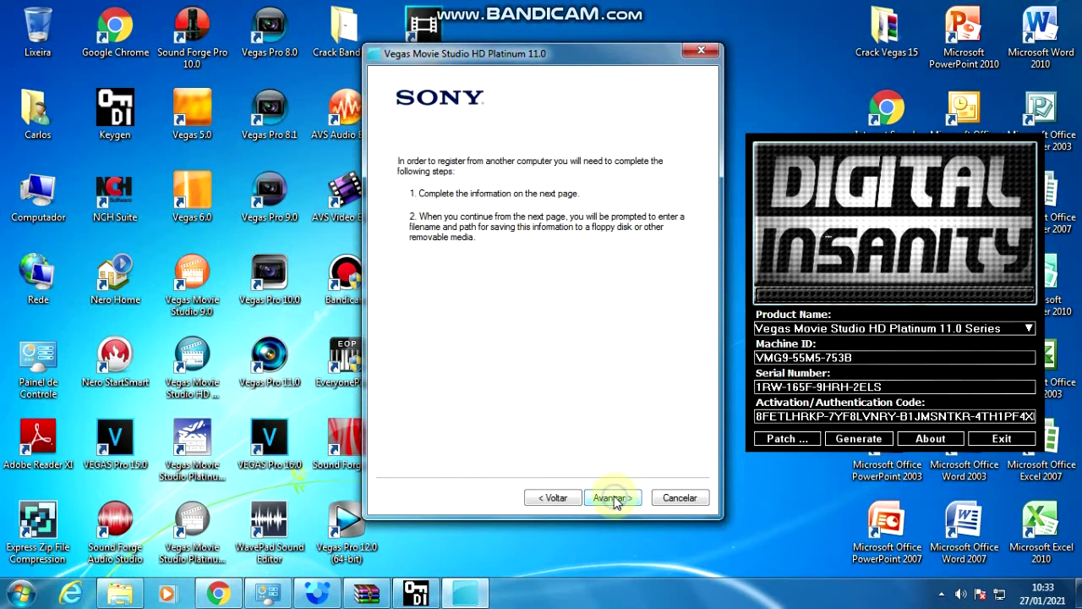
click(613, 498)
Acknowledge the privacy policy, set the State/Province to AF Pacific, and submit the registration information form
click(457, 424)
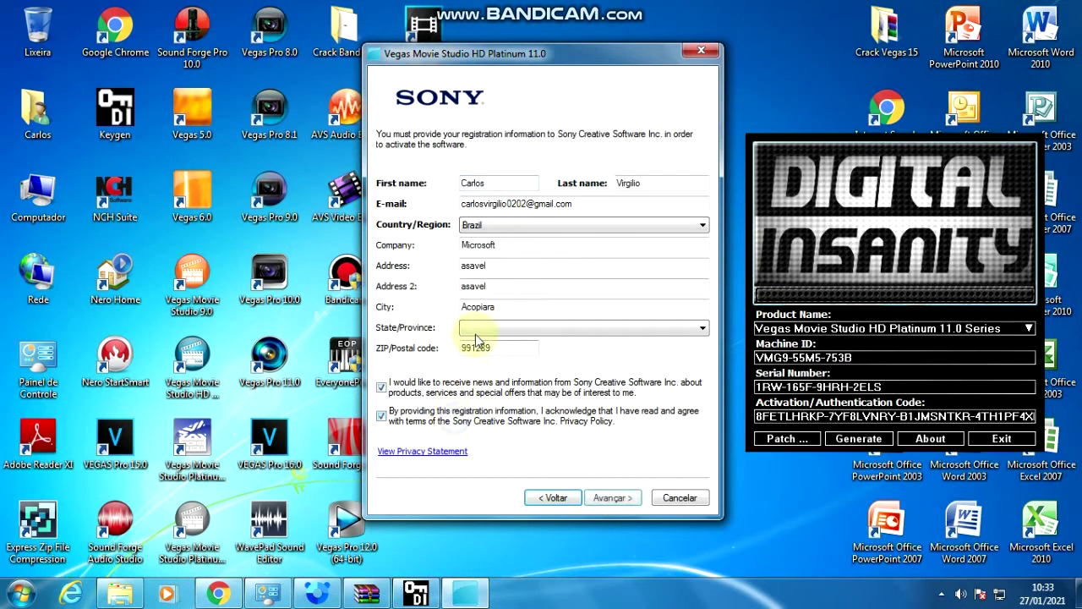
click(476, 332)
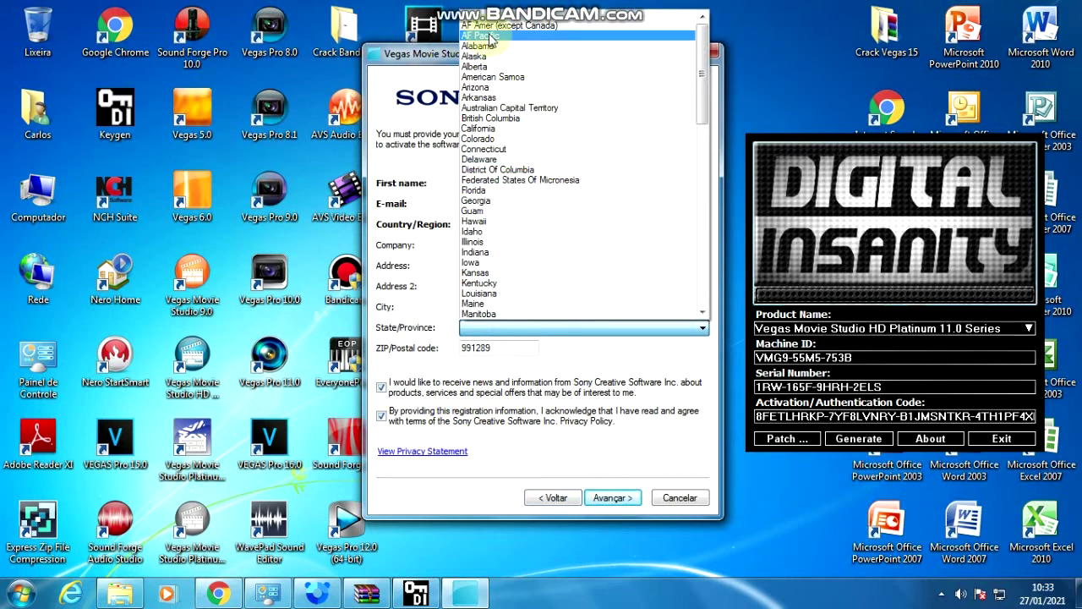
click(489, 36)
click(611, 498)
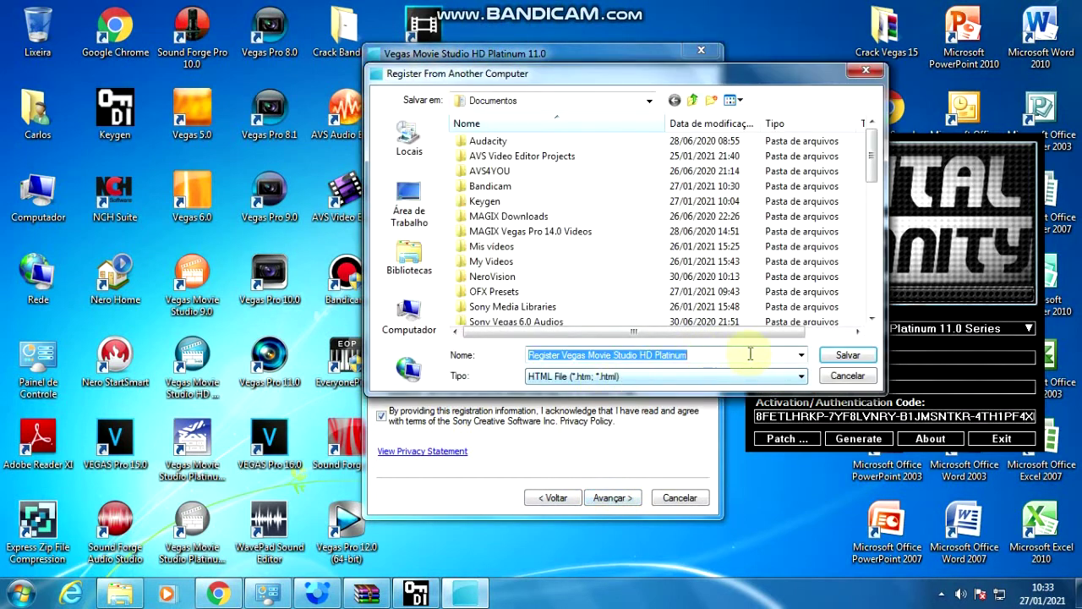
Save the registration file as Register Vegas Movie Studio HD Platinum 11.0 in Documentos and continue to the authentication code page
click(748, 354)
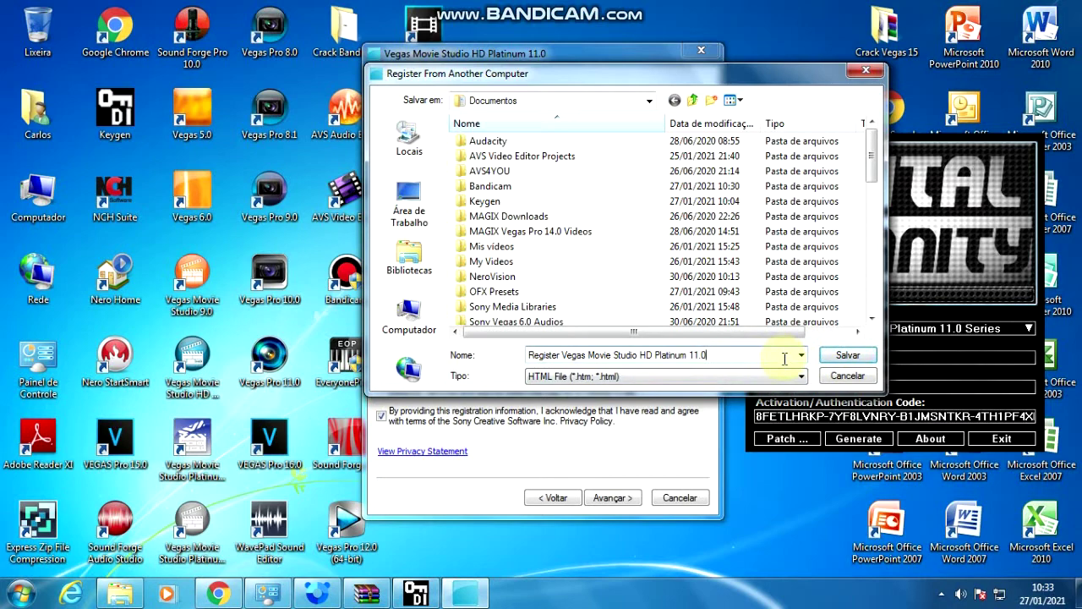
click(843, 356)
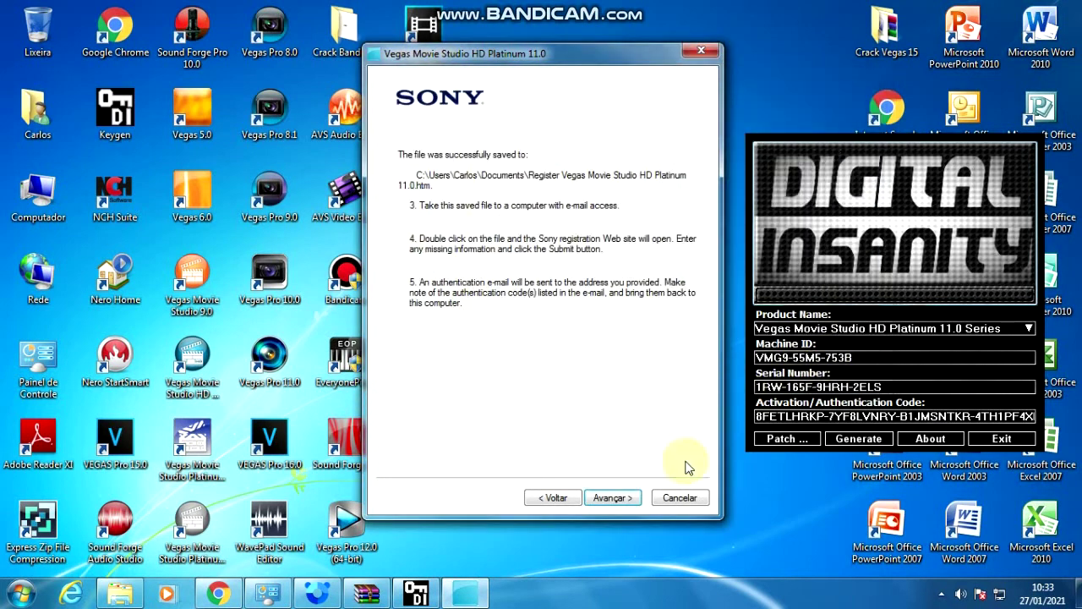
click(602, 499)
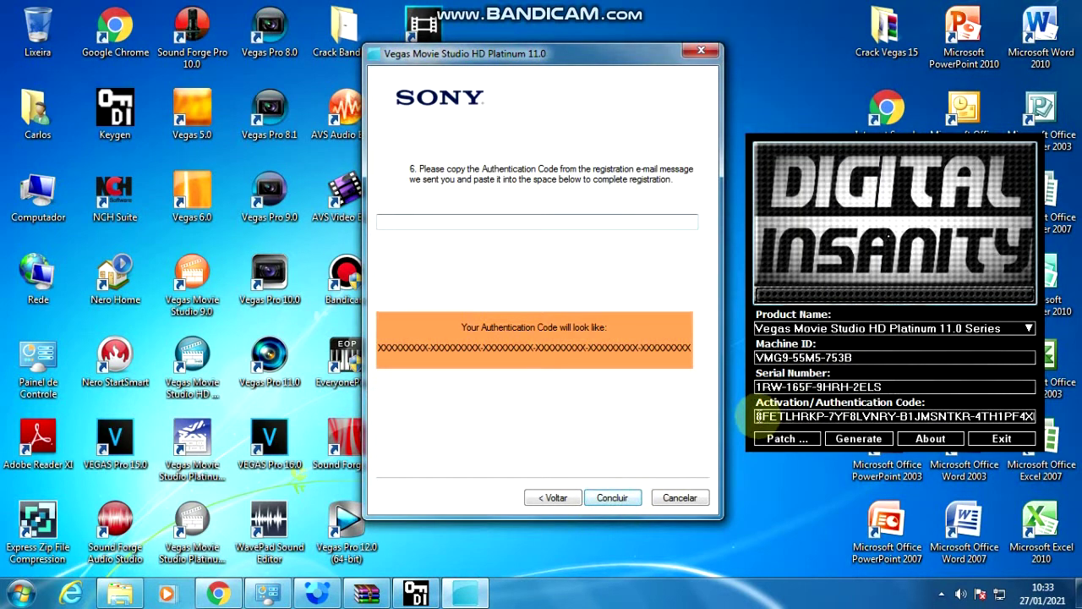
Copy the keygen's activation/authentication code, paste it into the wizard's authentication code field, and finish the registration
drag(758, 416, 1067, 427)
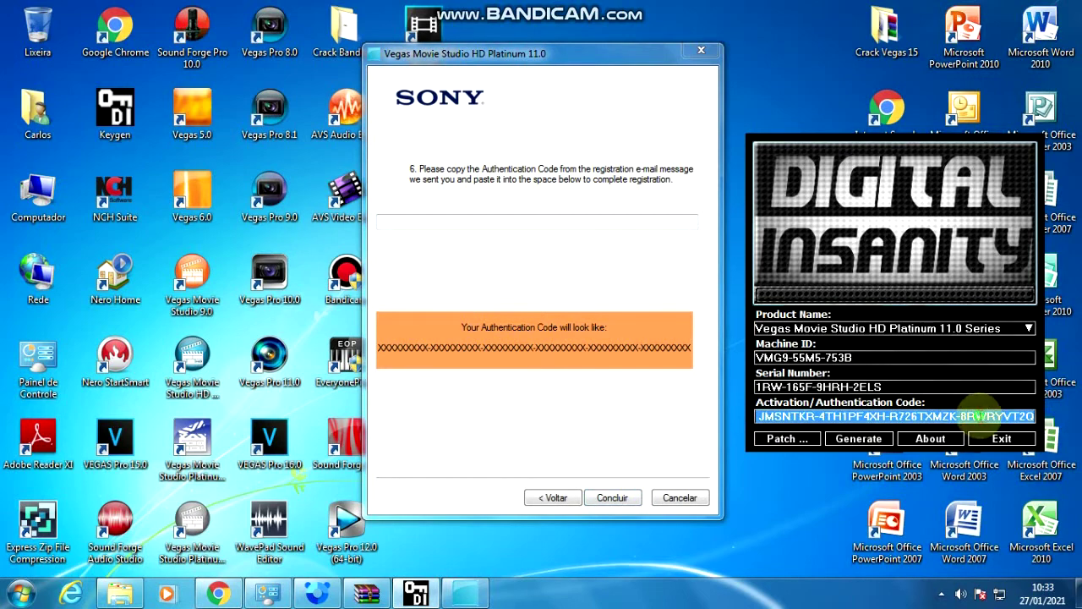
right_click(980, 416)
right_click(626, 222)
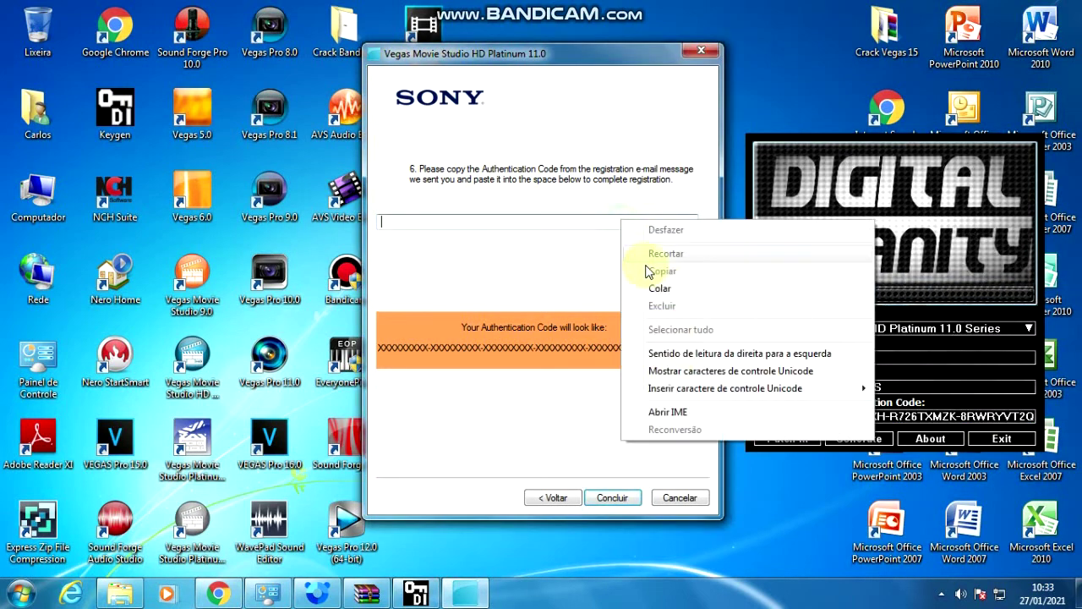
click(649, 279)
click(626, 498)
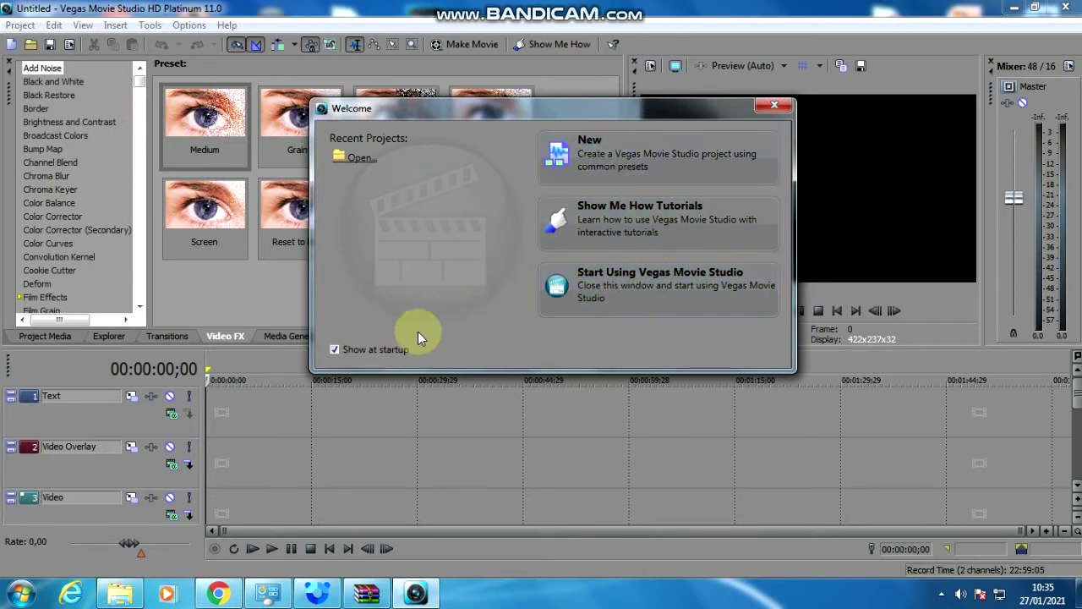
Start using Vegas Movie Studio from the Welcome window and close the Sony Net Notify window
click(607, 296)
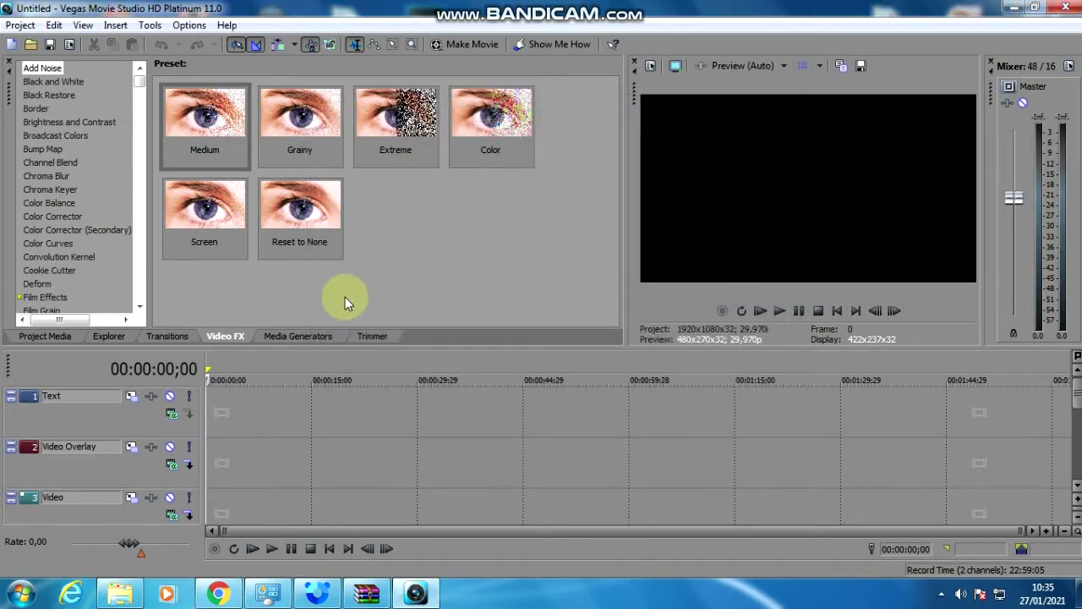
scroll(138, 79, down, 1)
mouse_move(138, 79)
mouse_down()
mouse_move(138, 306)
mouse_move(137, 80)
mouse_move(147, 320)
mouse_move(138, 85)
mouse_up()
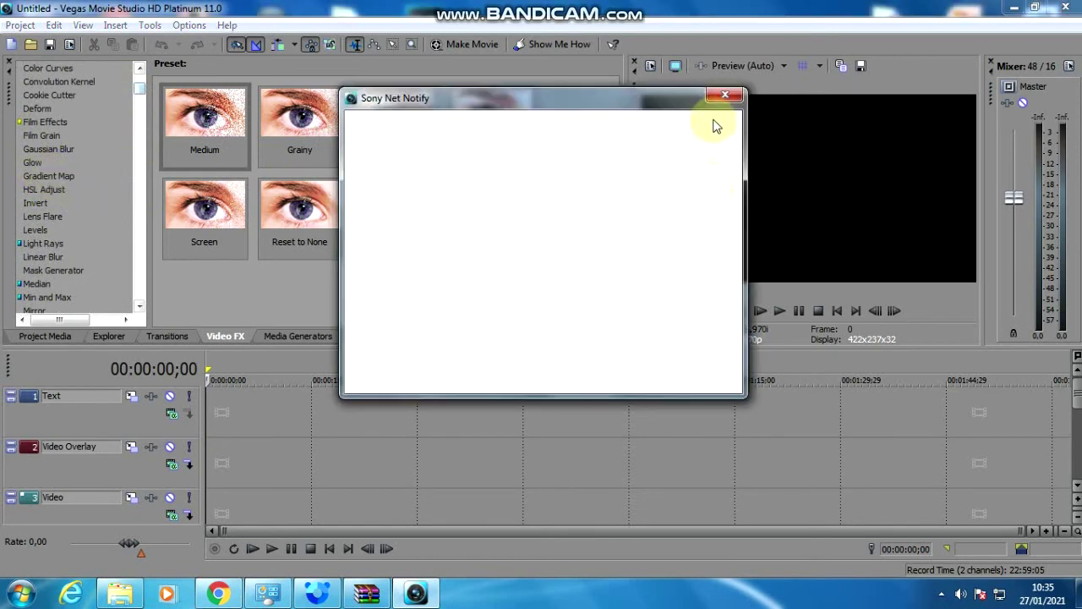
click(727, 96)
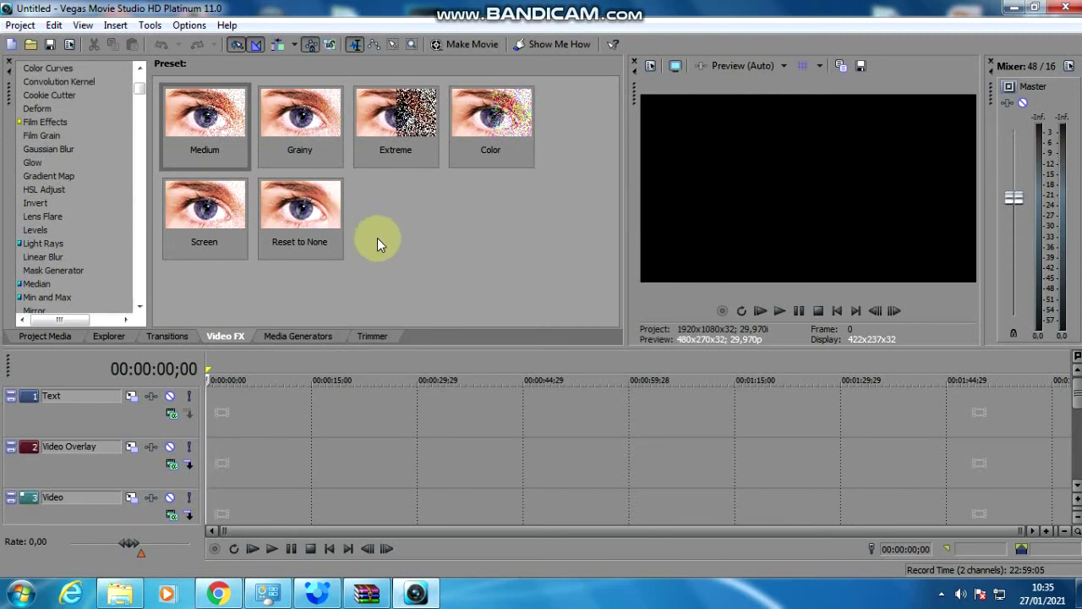
Show the Light Rays video effect's presets and look through them to the end of the list
scroll(138, 91, down, 3)
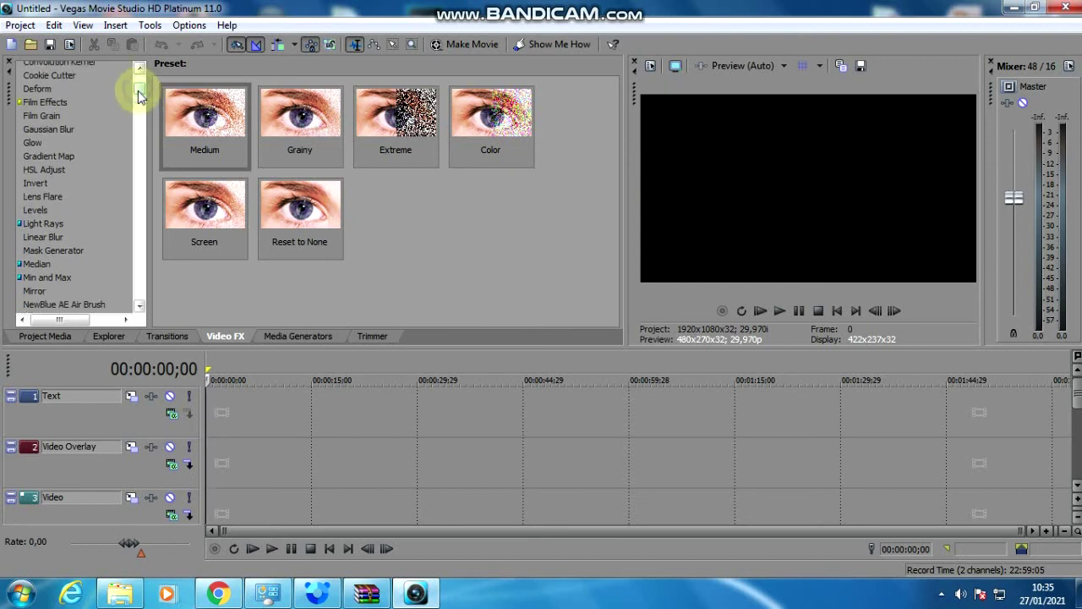
click(38, 164)
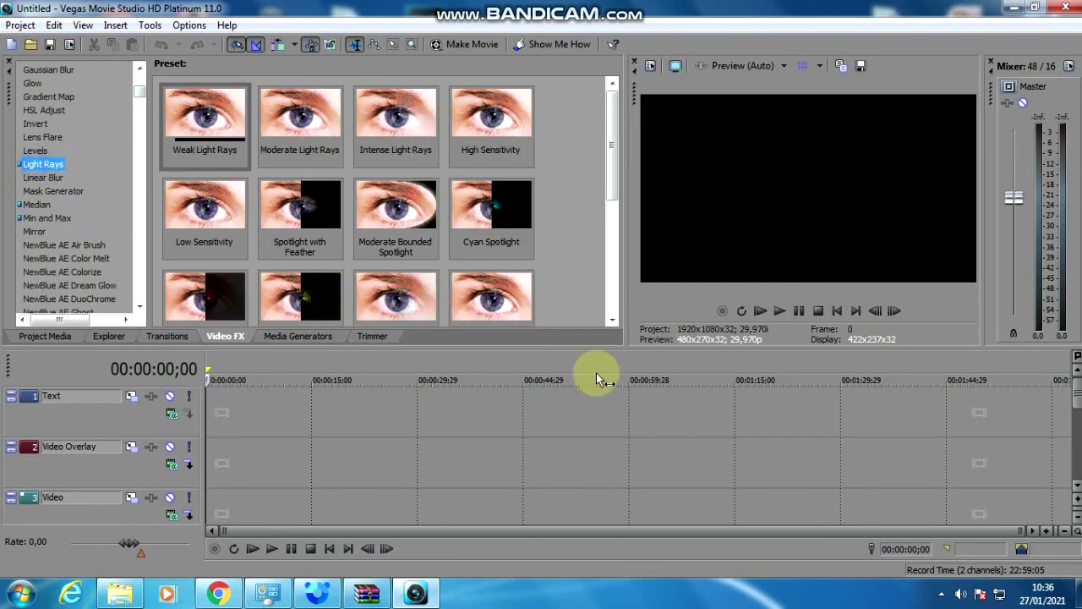
drag(610, 193, 611, 285)
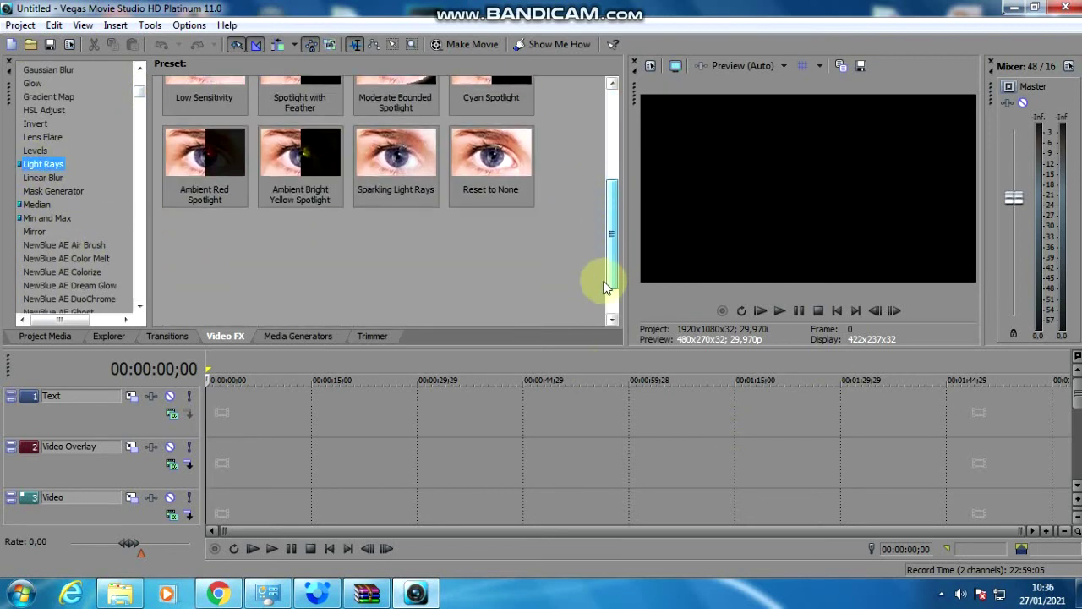
mouse_move(642, 8)
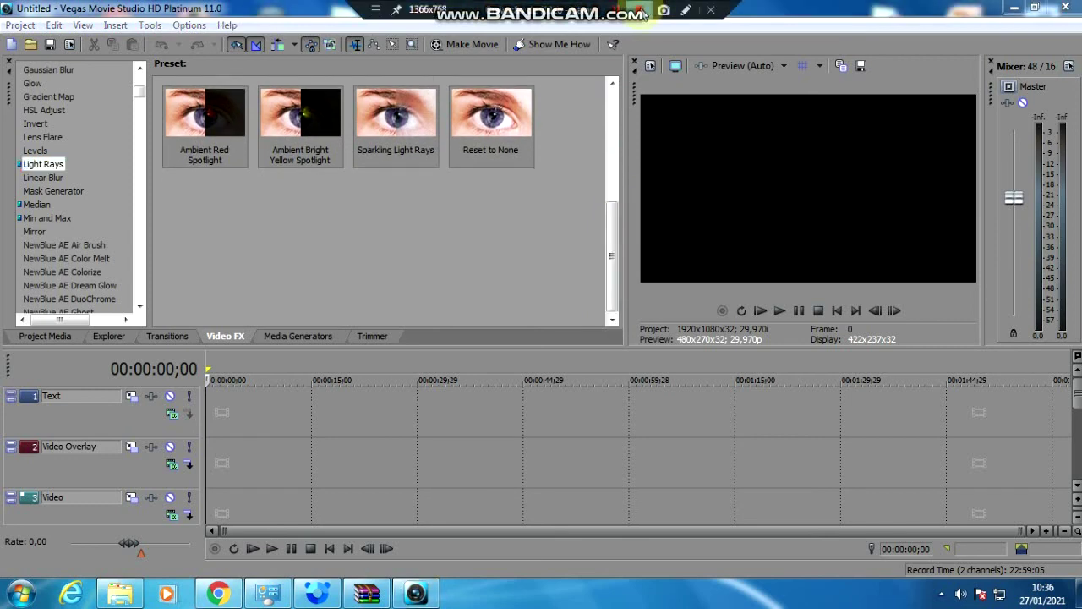